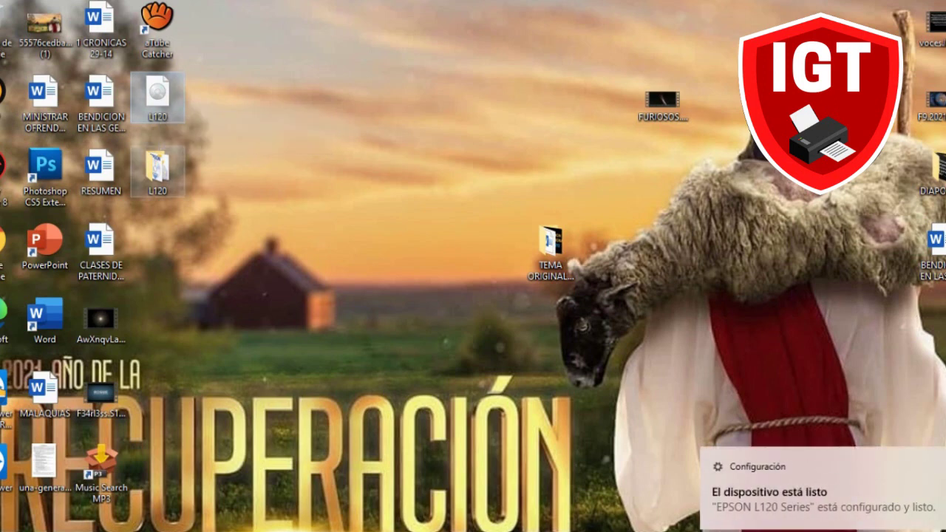
Step: Open the L120 folder on the desktop
{"action": "double_click", "coordinate": [157, 168]}
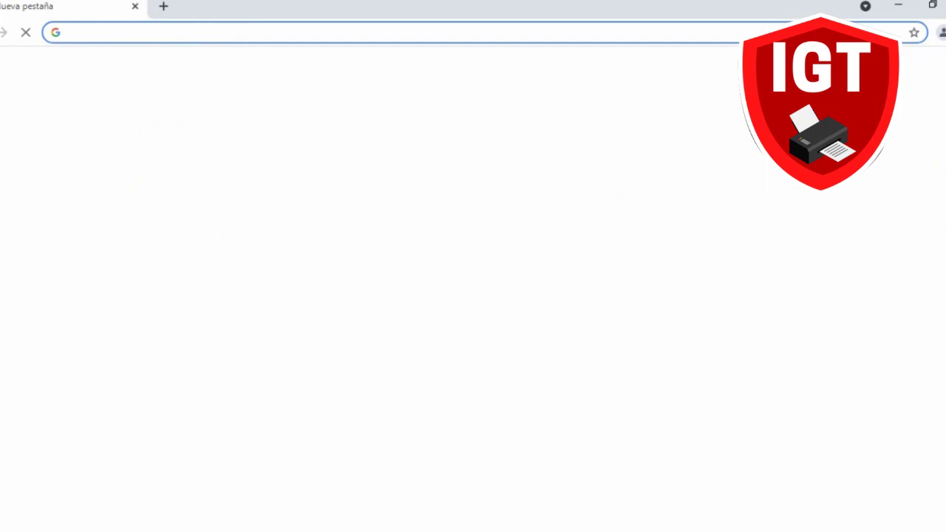
{"action": "type", "text": "www.google.com.co"}
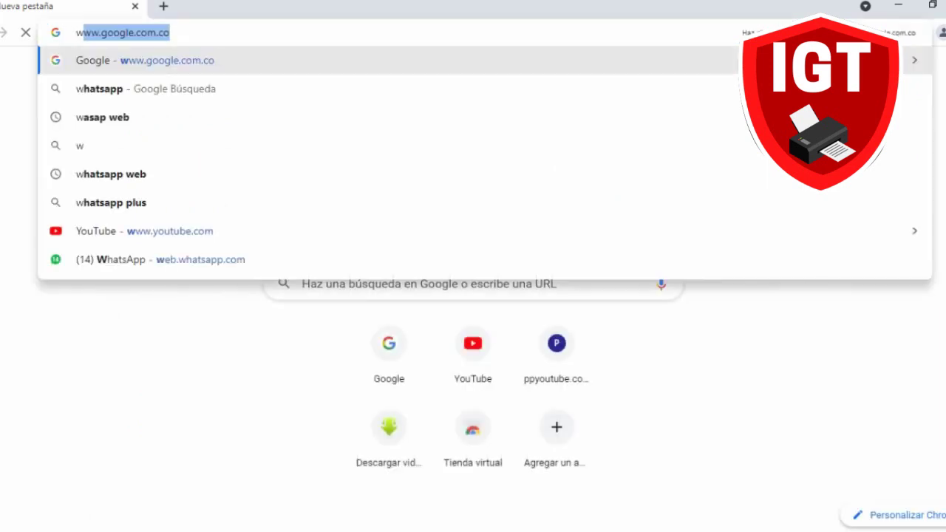
{"action": "key", "text": "BackSpace"}
{"action": "key", "text": "BackSpace"}
{"action": "key", "text": "BackSpace"}
{"action": "key", "text": "Return"}
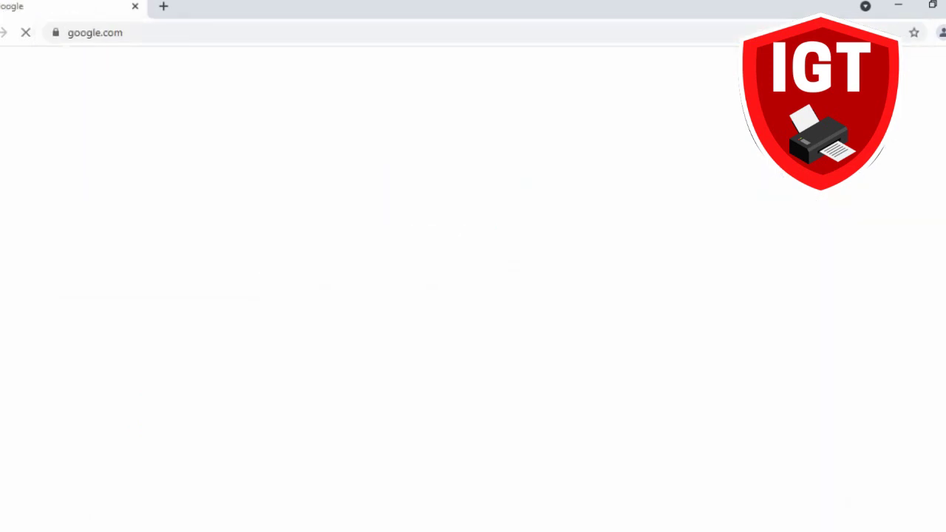
Step: Search Google for "descargar drivers epson l120"
{"action": "type", "text": "des"}
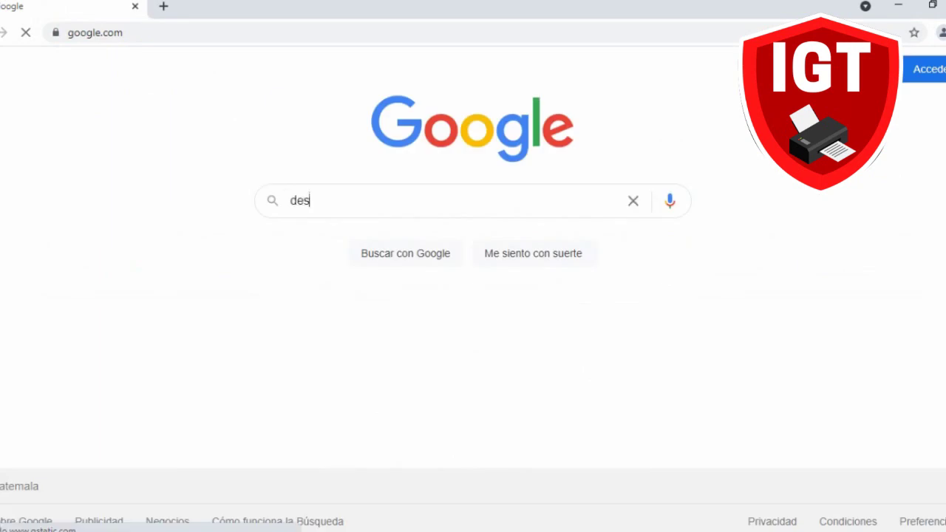
{"action": "type", "text": "cargar driv"}
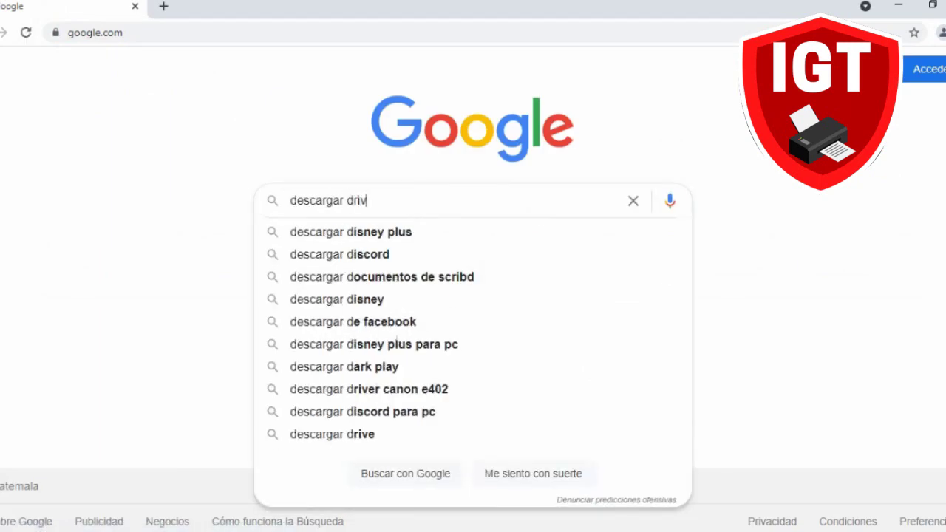
{"action": "type", "text": "ers epson "}
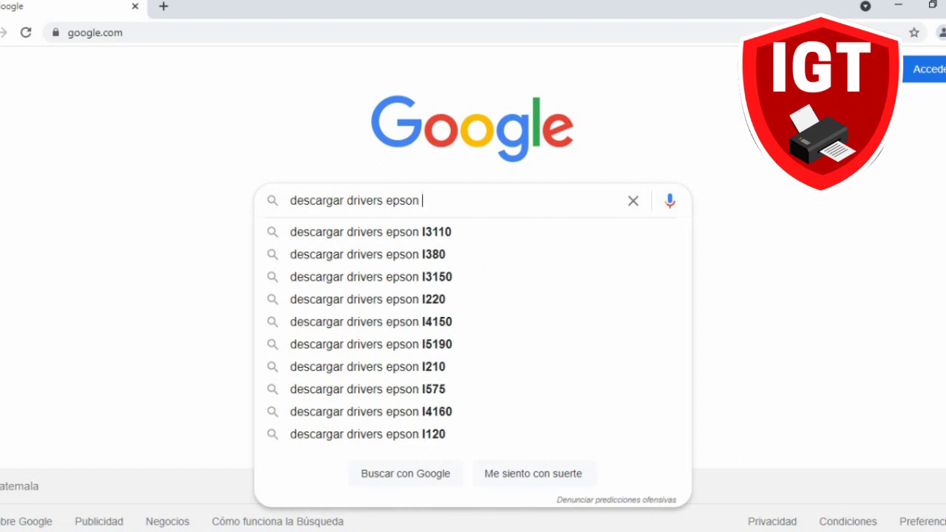
{"action": "type", "text": "l120"}
{"action": "key", "text": "Return"}
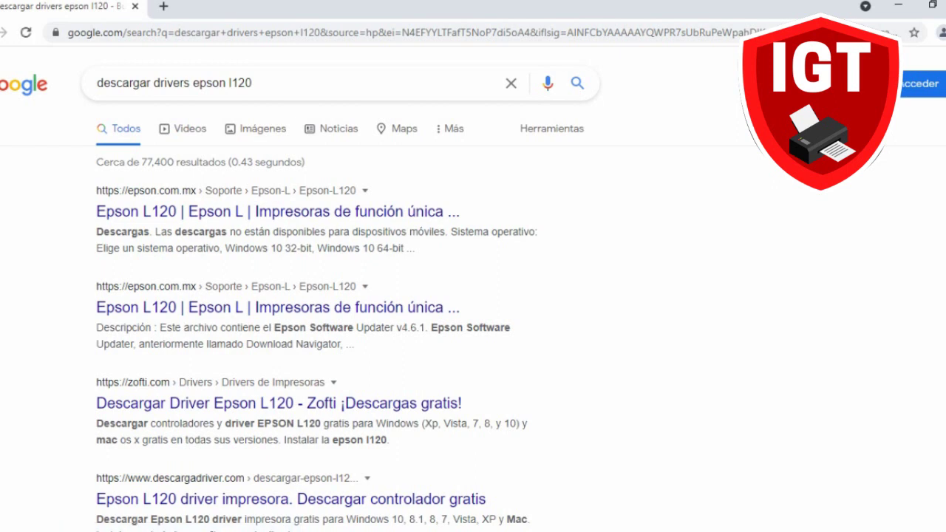
Step: Open the first epson.com.mx result for the Epson L120 and look over the Descargas section of its support page
{"action": "left_click", "coordinate": [277, 213]}
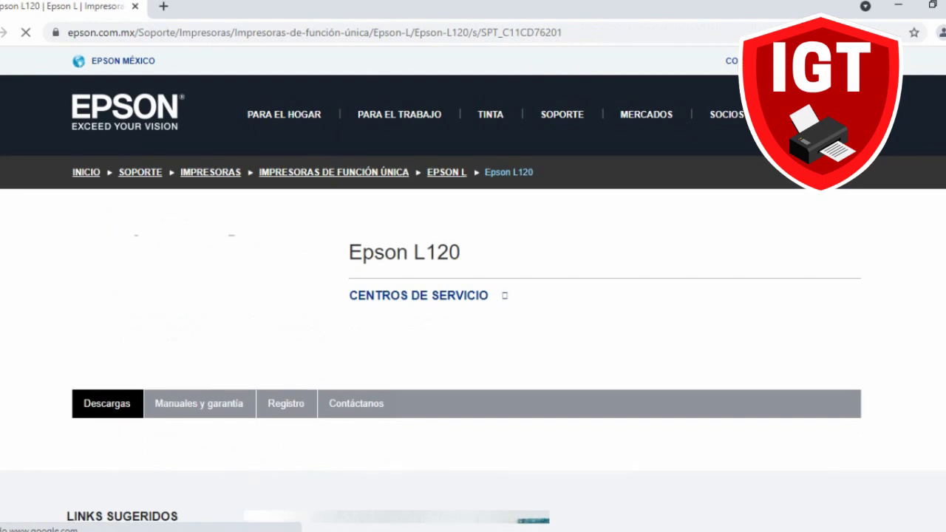
{"action": "scroll", "coordinate": [473, 289], "scroll_direction": "down", "scroll_amount": 5}
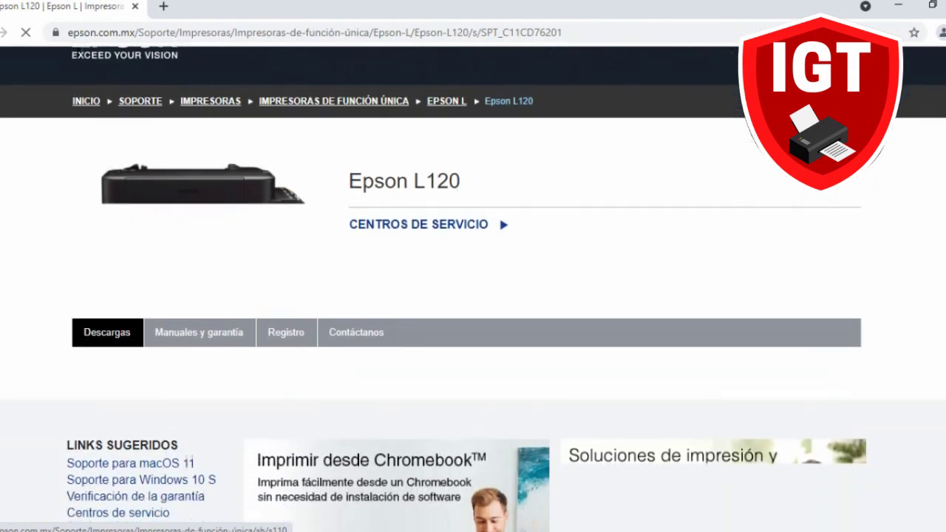
{"action": "scroll", "coordinate": [473, 288], "scroll_direction": "down", "scroll_amount": 2}
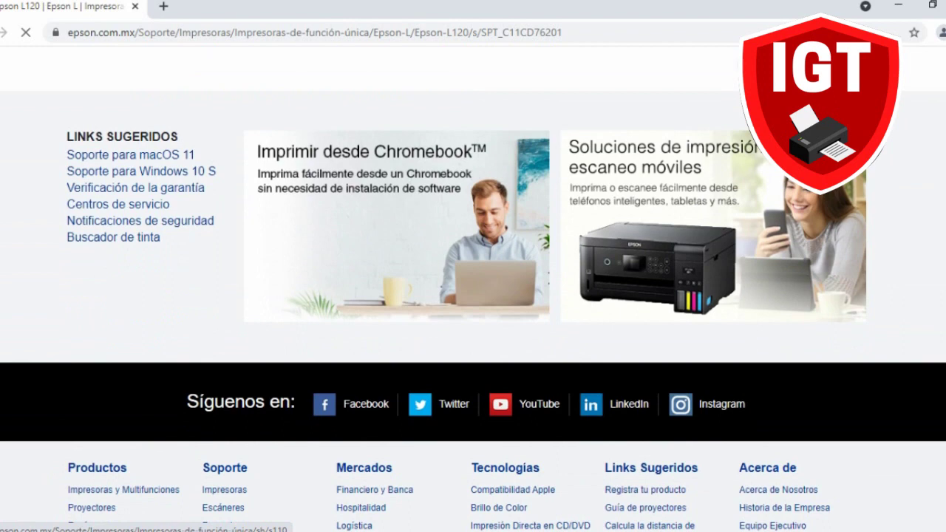
{"action": "scroll", "coordinate": [473, 289], "scroll_direction": "up", "scroll_amount": 5}
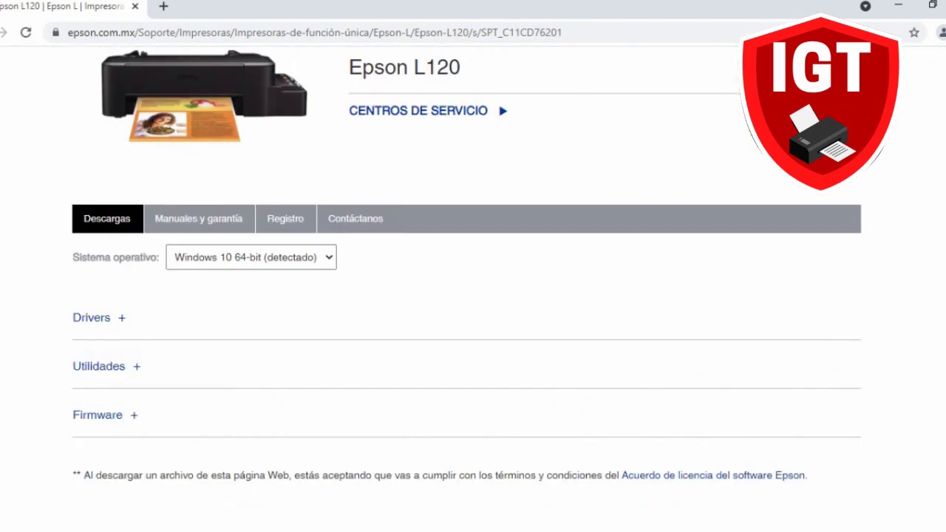
{"action": "scroll", "coordinate": [473, 289], "scroll_direction": "up", "scroll_amount": 2}
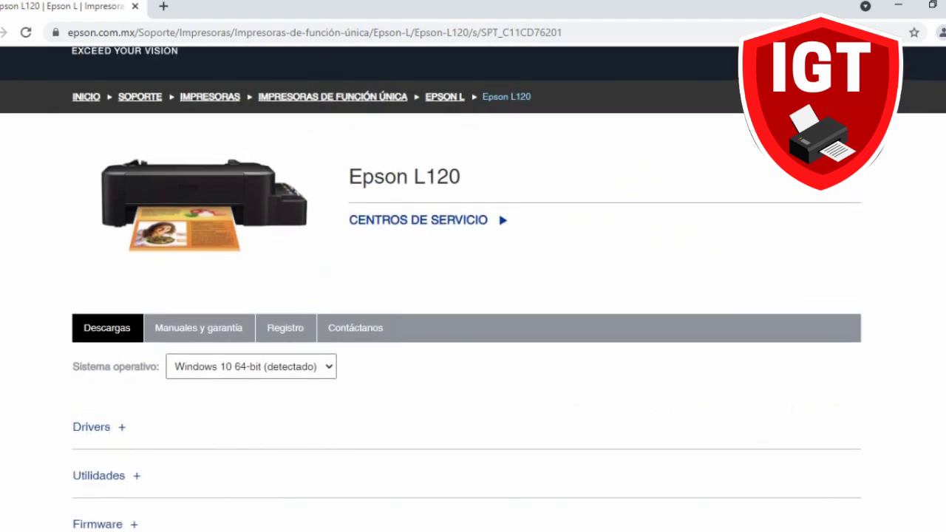
{"action": "scroll", "coordinate": [473, 289], "scroll_direction": "up", "scroll_amount": 1}
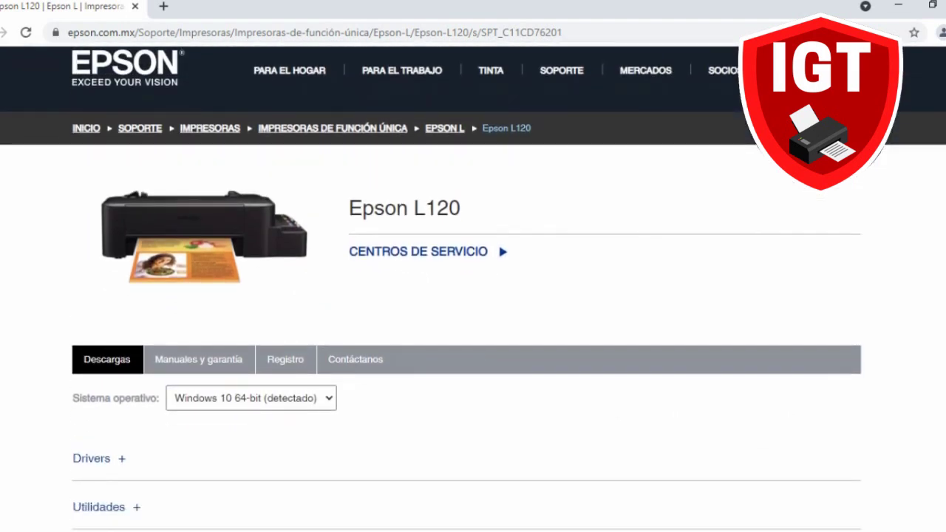
{"action": "scroll", "coordinate": [473, 288], "scroll_direction": "down", "scroll_amount": 1}
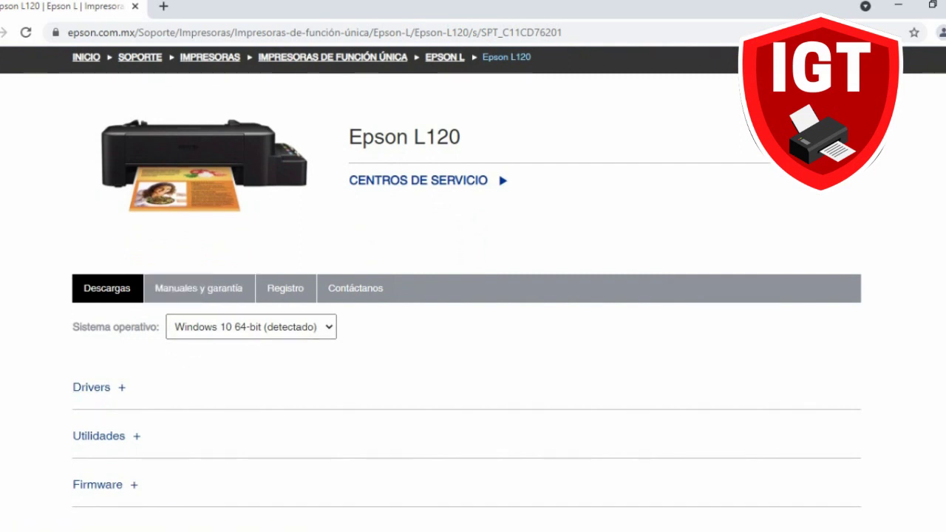
{"action": "scroll", "coordinate": [473, 288], "scroll_direction": "down", "scroll_amount": 2}
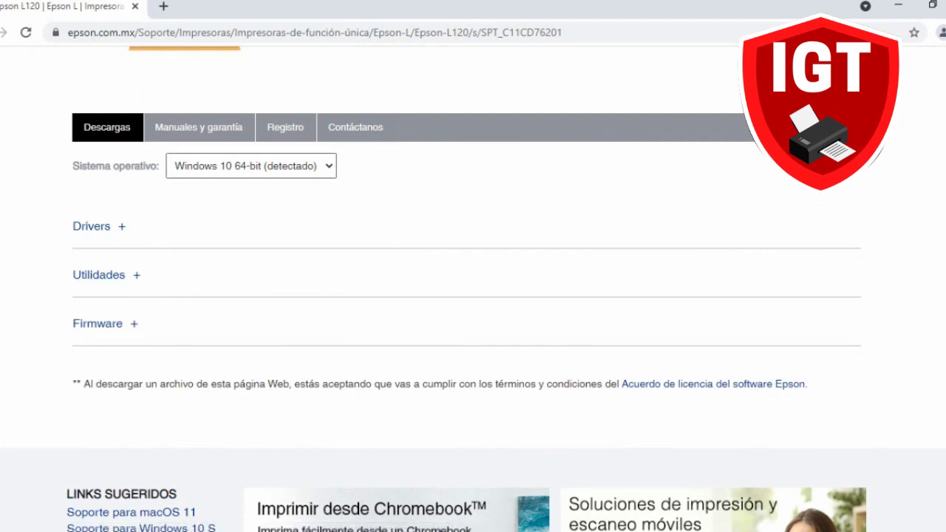
Step: Look through the operating systems offered for the Epson L120 downloads
{"action": "left_click", "coordinate": [251, 166]}
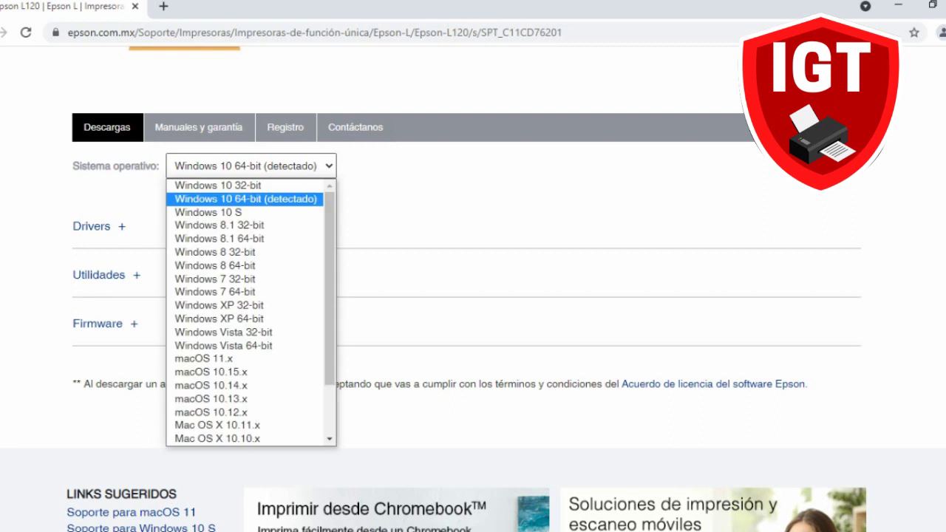
{"action": "scroll", "coordinate": [251, 310], "scroll_direction": "down", "scroll_amount": 2}
{"action": "scroll", "coordinate": [251, 311], "scroll_direction": "up", "scroll_amount": 2}
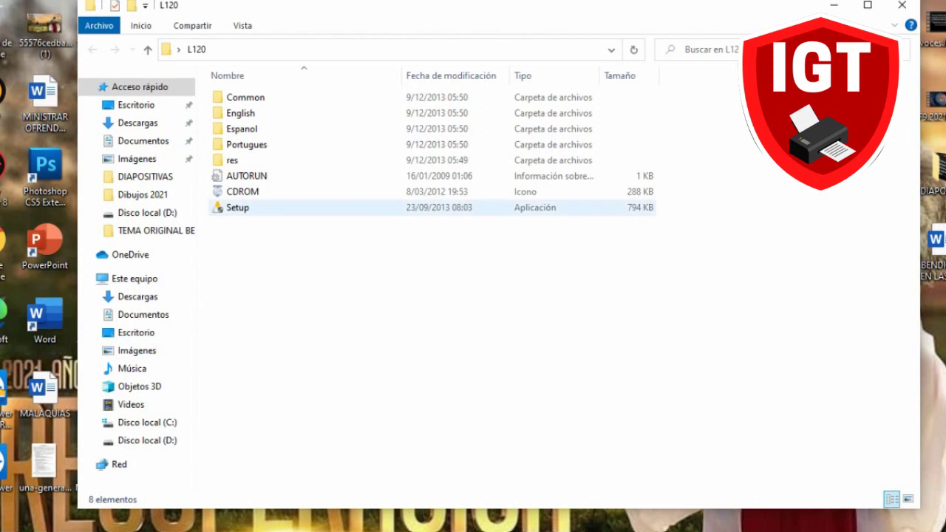
Step: Switch to the L120 folder in File Explorer and run the Setup application as administrator
{"action": "left_click", "coordinate": [237, 207]}
{"action": "right_click", "coordinate": [237, 208]}
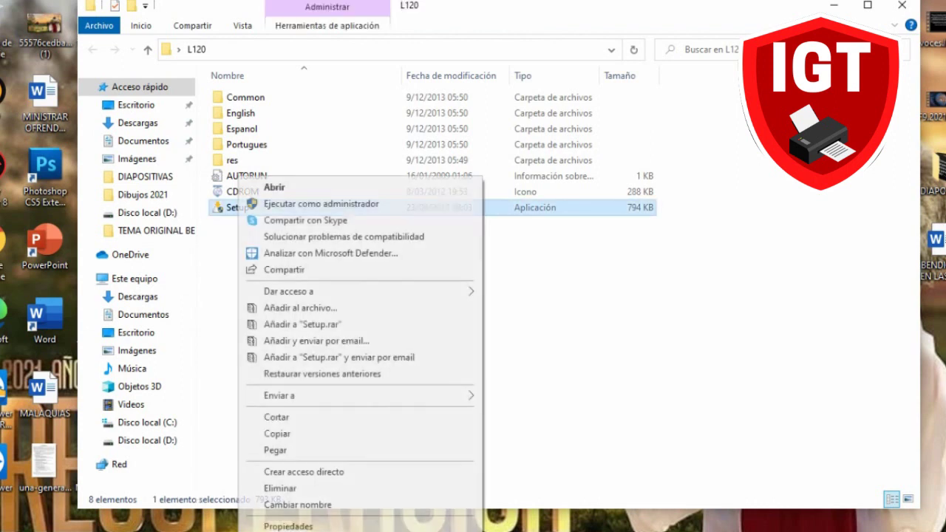
{"action": "left_click", "coordinate": [321, 204]}
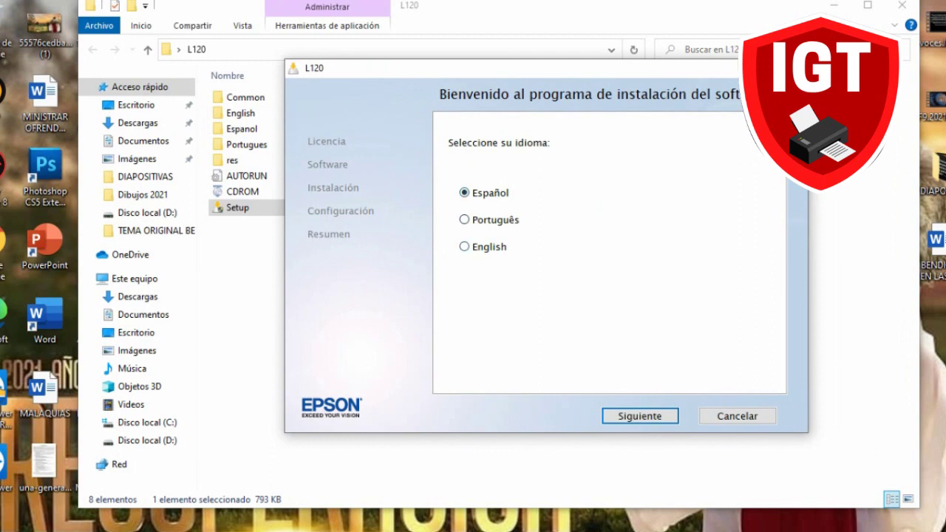
Step: Continue the Epson installer in Español and accept the end-user licence agreement
{"action": "key", "text": "Return"}
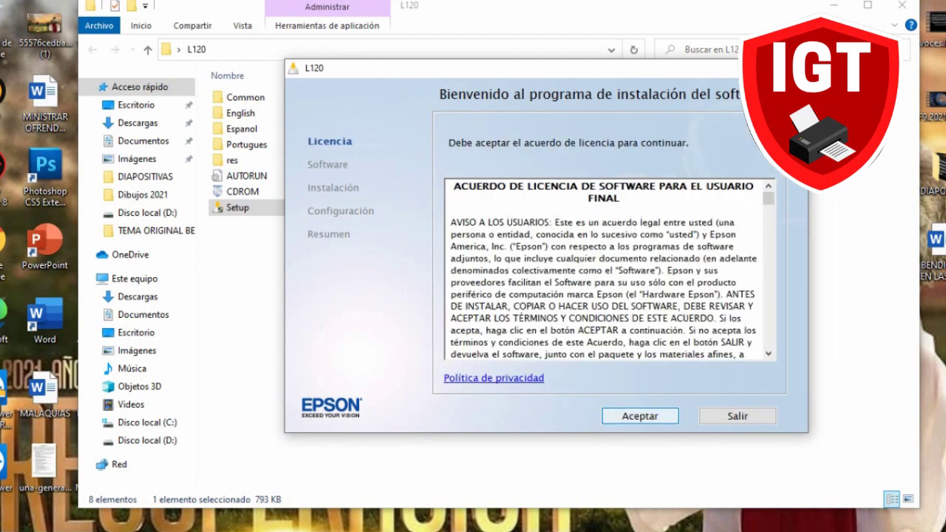
{"action": "key", "text": "Return"}
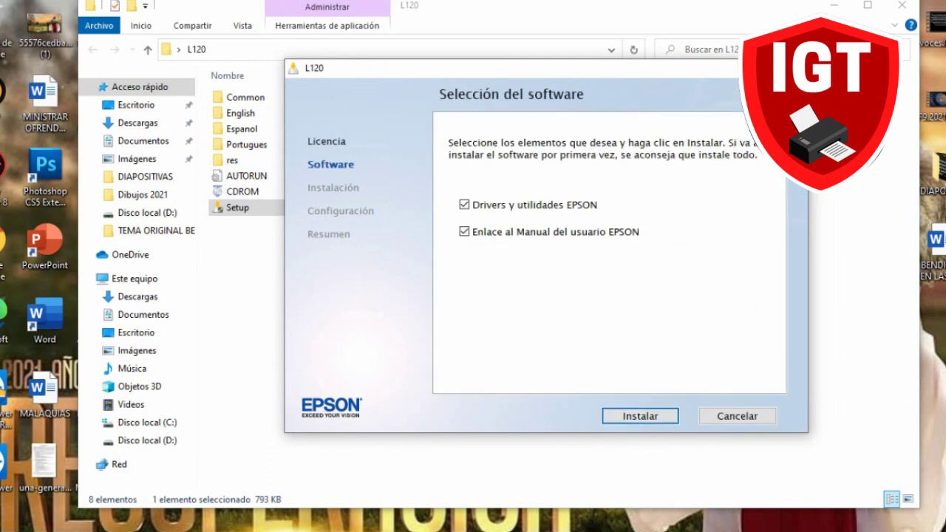
Step: Install Drivers y utilidades EPSON without Enlace al Manual del usuario EPSON, and start the printer configuration
{"action": "left_click", "coordinate": [464, 232]}
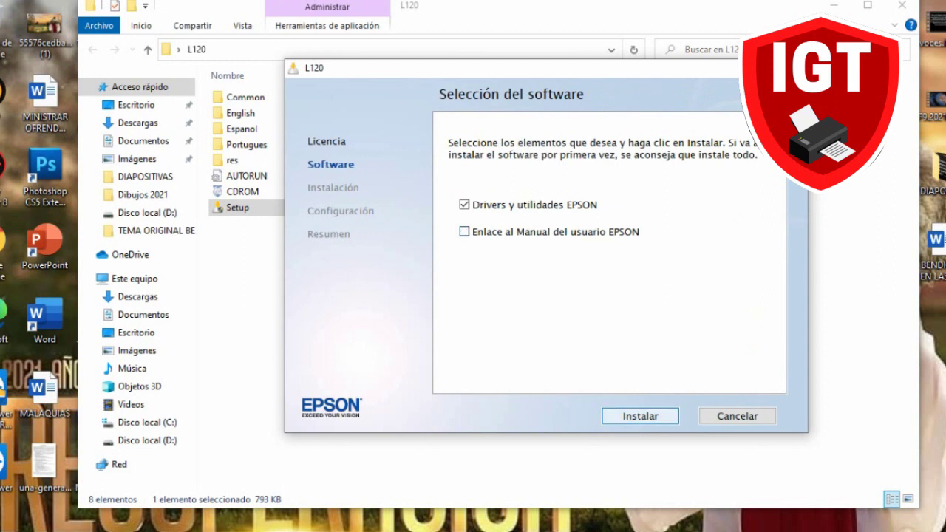
{"action": "left_click", "coordinate": [465, 231]}
{"action": "left_click", "coordinate": [464, 231]}
{"action": "left_click", "coordinate": [640, 417]}
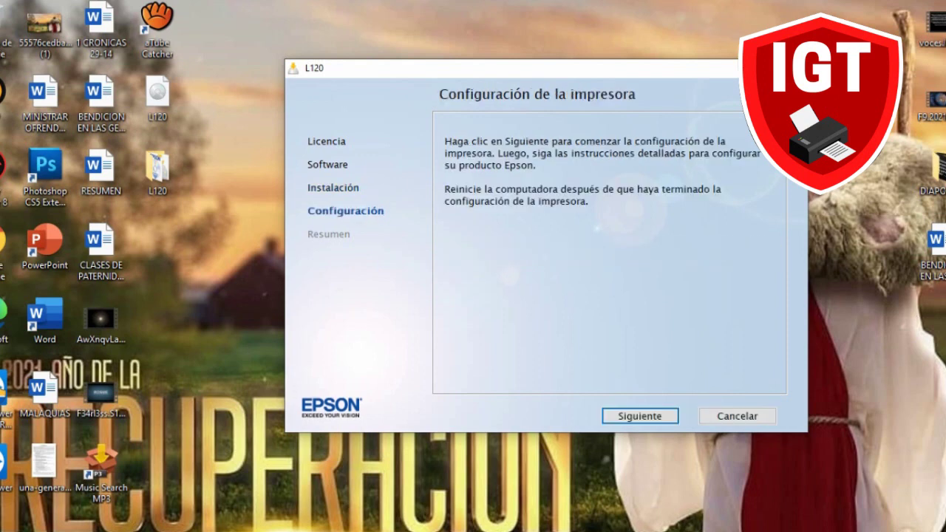
{"action": "key", "text": "Return"}
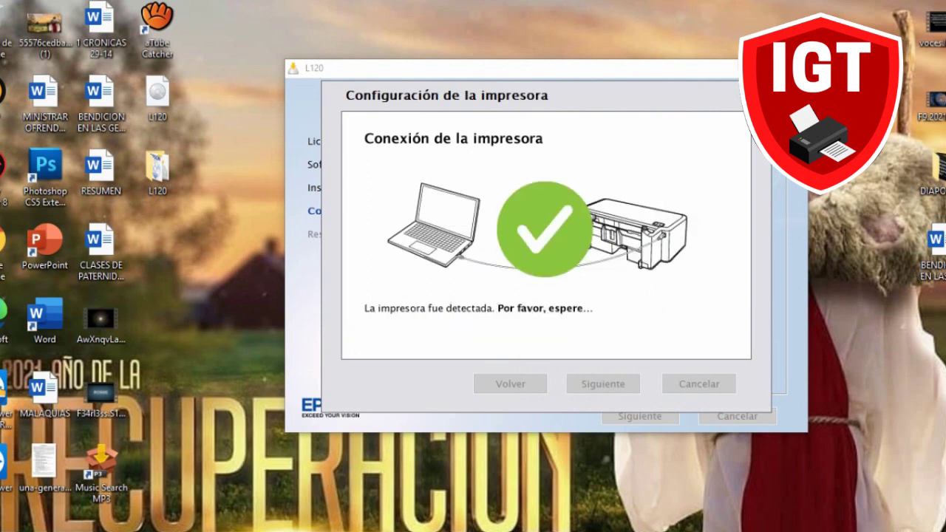